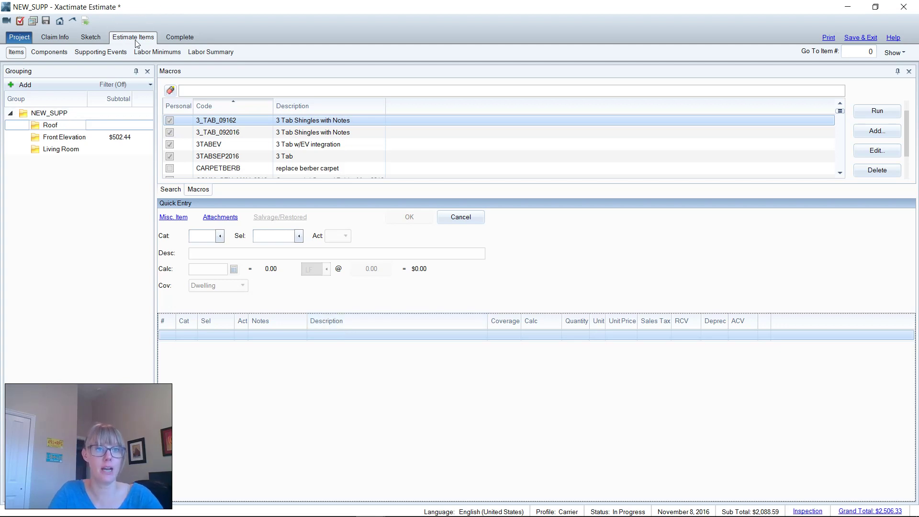
- Open the Roof group and search the price list for '3 tab' shingles
{"action": "left_click", "coordinate": [61, 125]}
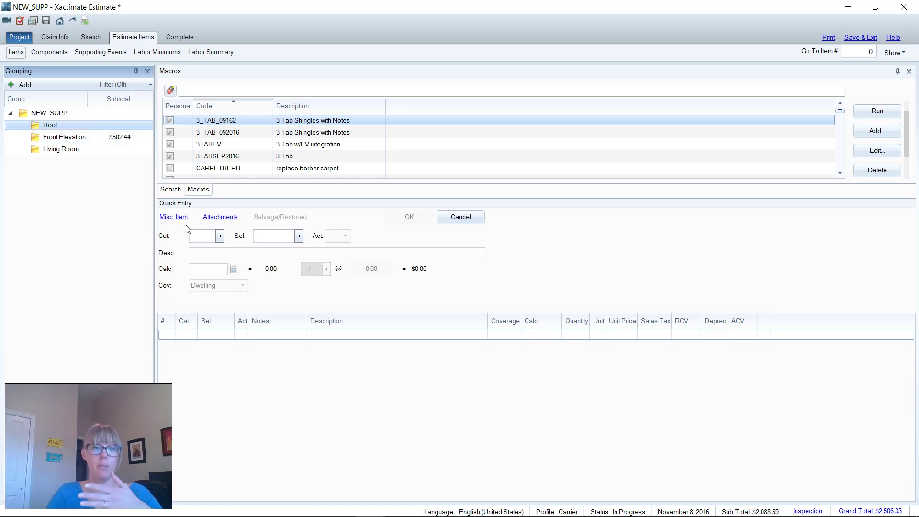
{"action": "left_click", "coordinate": [178, 191]}
{"action": "left_click", "coordinate": [220, 103]}
{"action": "type", "text": "3 tab"}
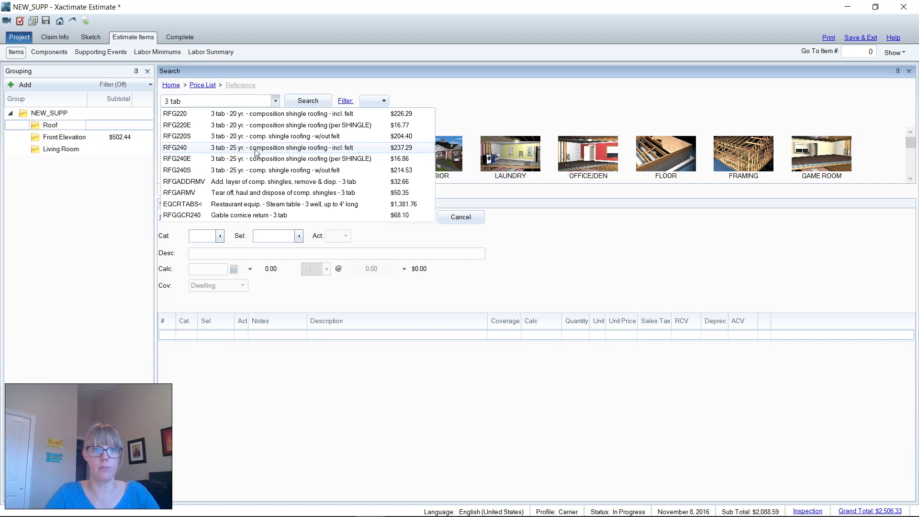
- Add the RFG240 3 tab shingle removal and replacement lines, then load line 135 for editing
{"action": "left_click", "coordinate": [255, 152]}
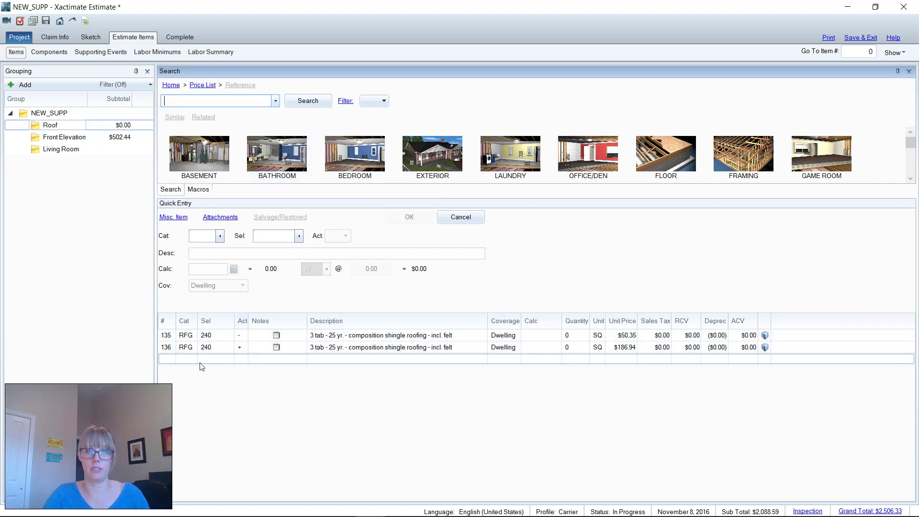
{"action": "left_click", "coordinate": [173, 337]}
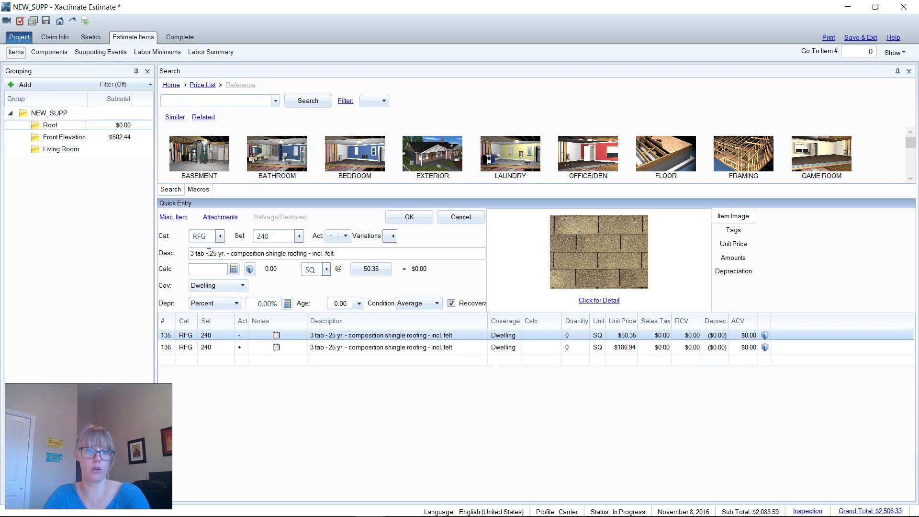
{"action": "left_click", "coordinate": [203, 250]}
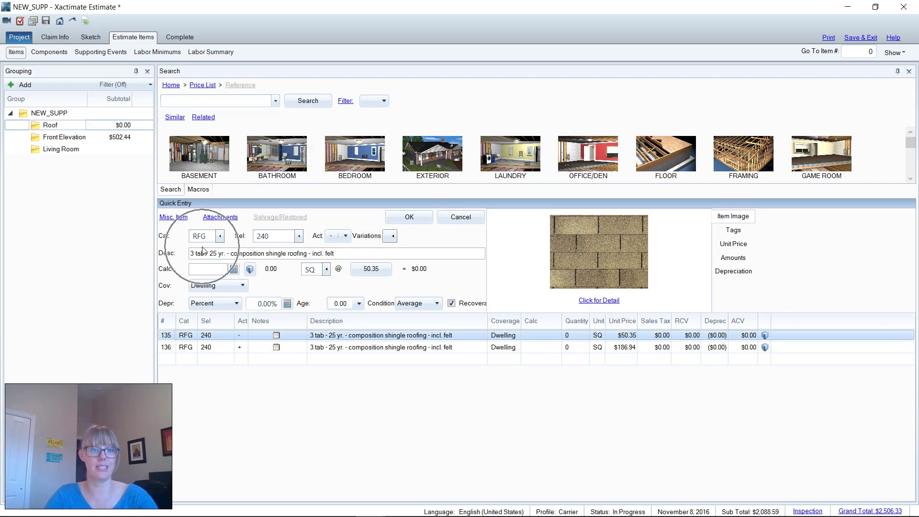
{"action": "left_click", "coordinate": [268, 248]}
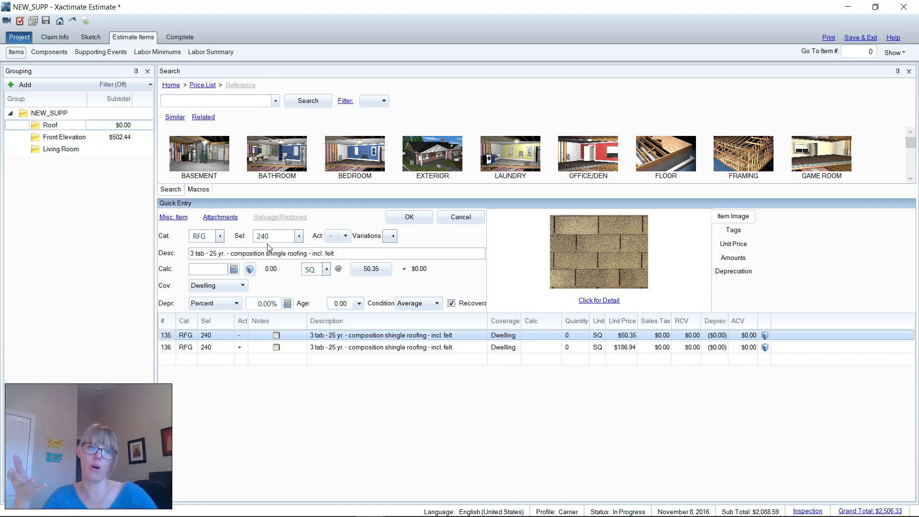
{"action": "key", "text": "ctrl"}
{"action": "key", "text": "ctrl"}
{"action": "key", "text": "ctrl"}
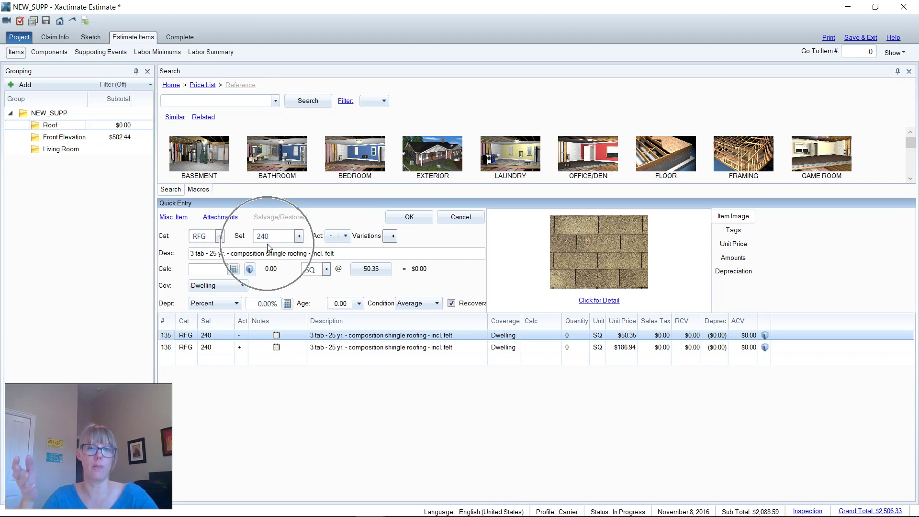
- Change the item code on lines 135 and 136 from 240 to 400, laminated high grade shingles
{"action": "double_click", "coordinate": [271, 241]}
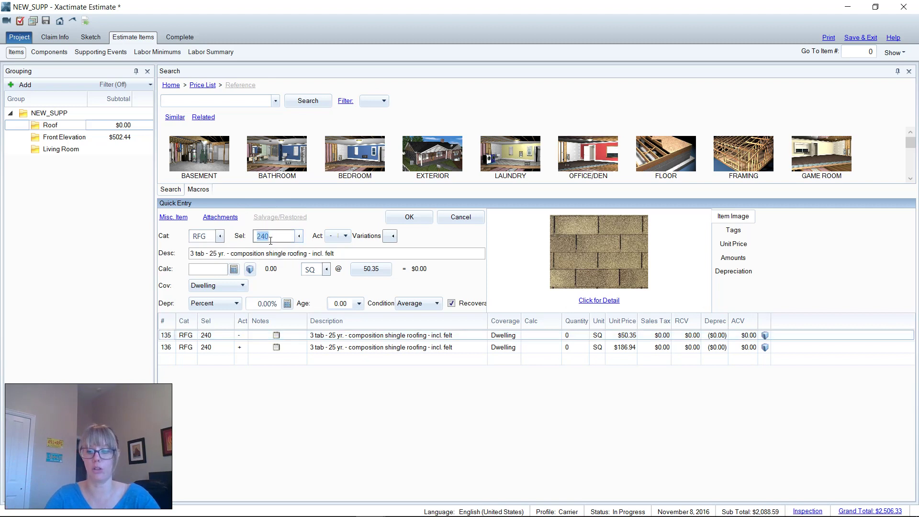
{"action": "type", "text": "300"}
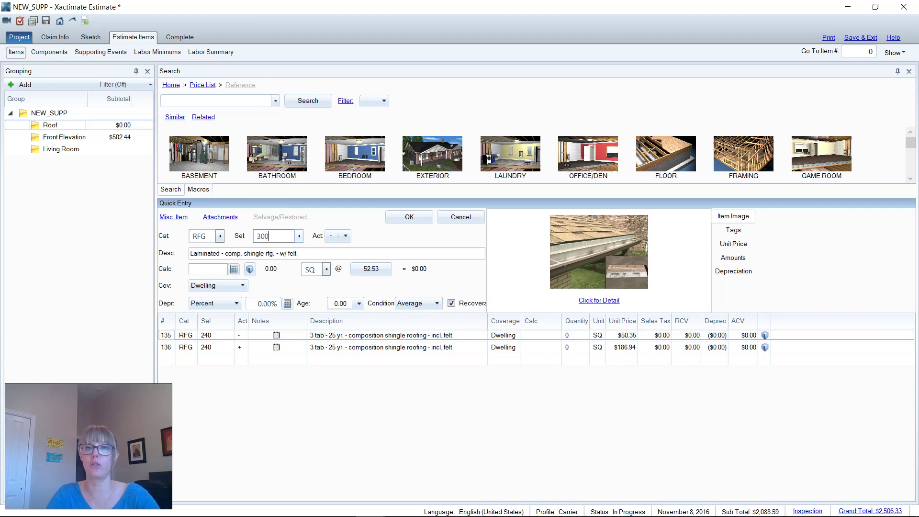
{"action": "key", "text": "BackSpace"}
{"action": "key", "text": "BackSpace"}
{"action": "key", "text": "BackSpace"}
{"action": "type", "text": "400"}
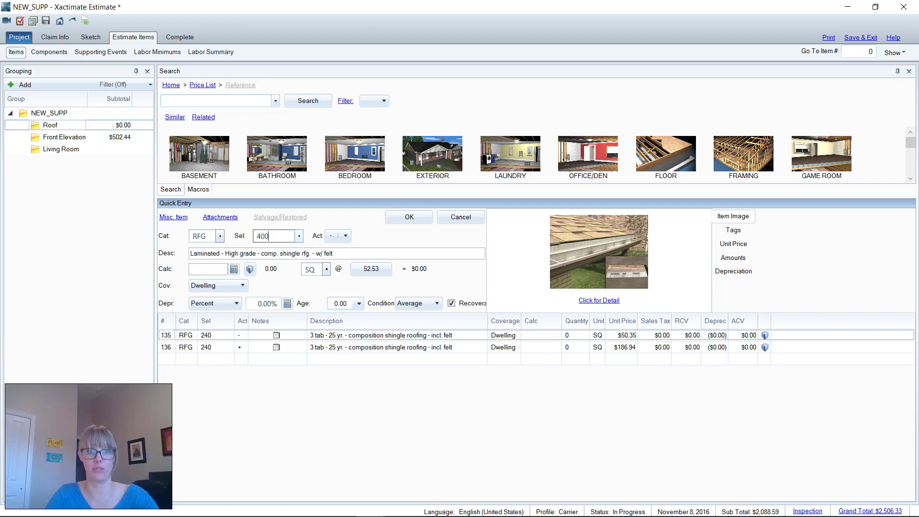
{"action": "left_click", "coordinate": [405, 223]}
{"action": "left_click", "coordinate": [170, 348]}
{"action": "left_click", "coordinate": [272, 235]}
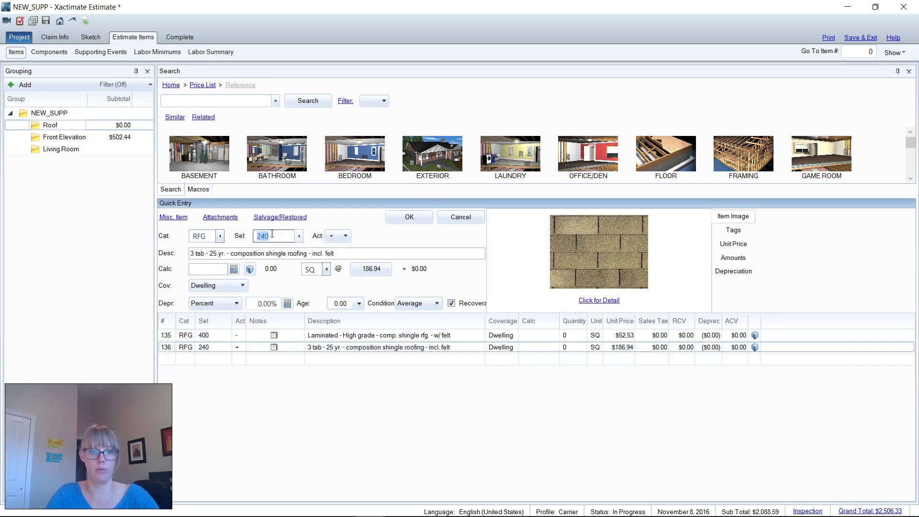
{"action": "type", "text": "400"}
{"action": "key", "text": "Return"}
{"action": "left_click", "coordinate": [169, 335]}
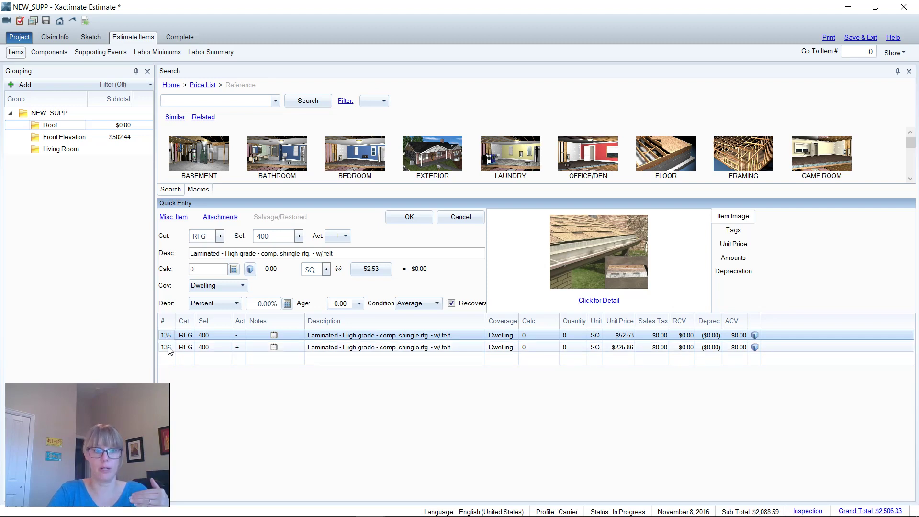
- Enter quantity 12.6 SQ for the removal line and 12.6*1.1 (14 SQ) for replacement
{"action": "left_click", "coordinate": [214, 268]}
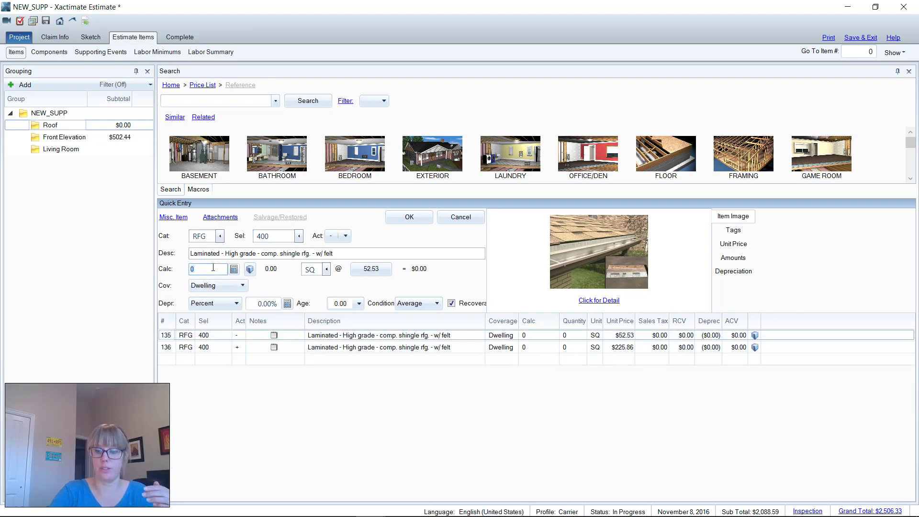
{"action": "type", "text": "12.6"}
{"action": "key", "text": "Return"}
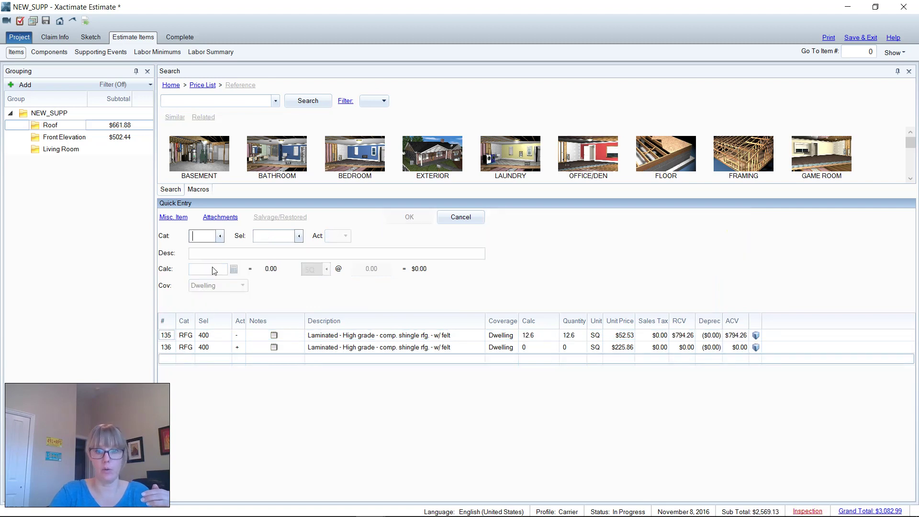
{"action": "left_click", "coordinate": [203, 267]}
{"action": "type", "text": "12.6*1.1"}
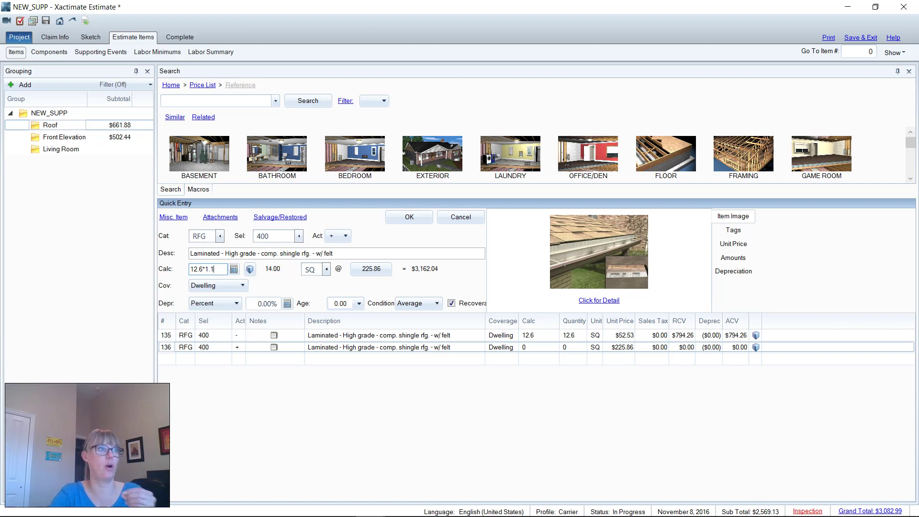
{"action": "key", "text": "Return"}
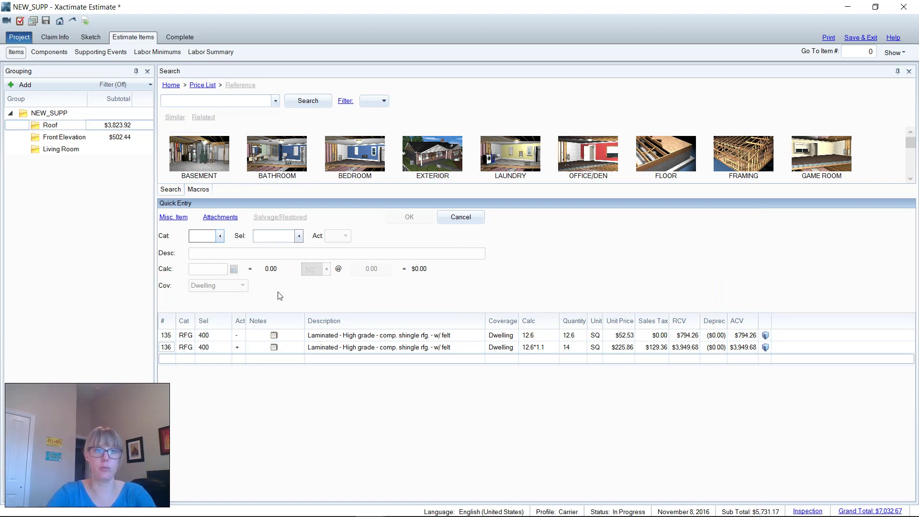
{"action": "left_click", "coordinate": [203, 258]}
- Add an RFG DRIP drip edge line with quantity 127 LF
{"action": "type", "text": "RFG"}
{"action": "key", "text": "Tab"}
{"action": "type", "text": "DRIP"}
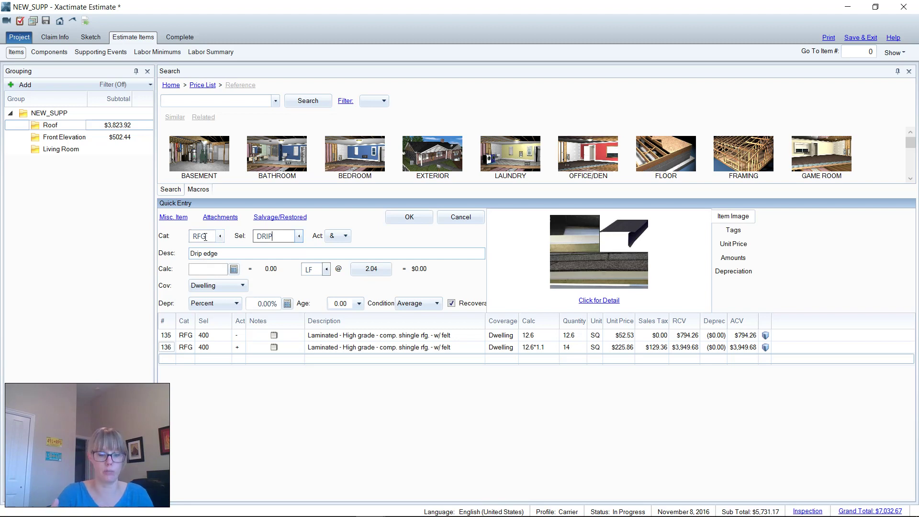
{"action": "key", "text": "Tab"}
{"action": "key", "text": "Tab"}
{"action": "key", "text": "Tab"}
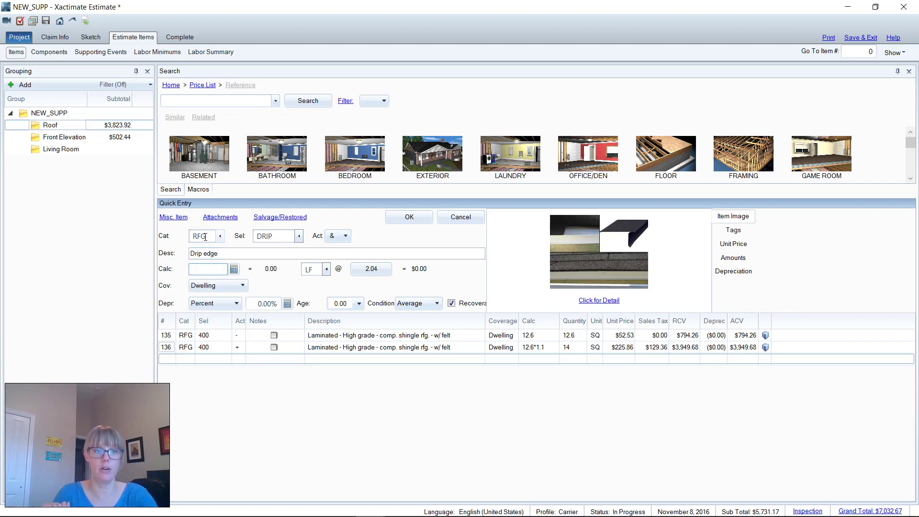
{"action": "type", "text": "127"}
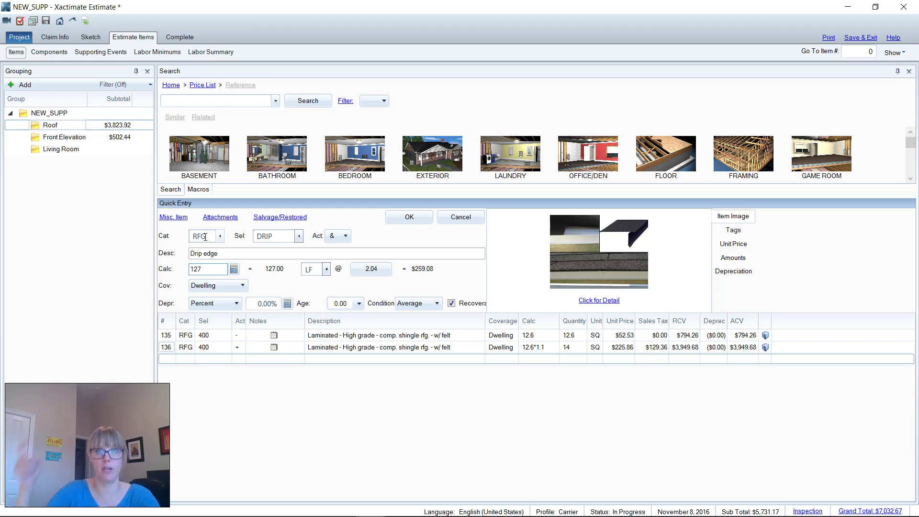
{"action": "key", "text": "Return"}
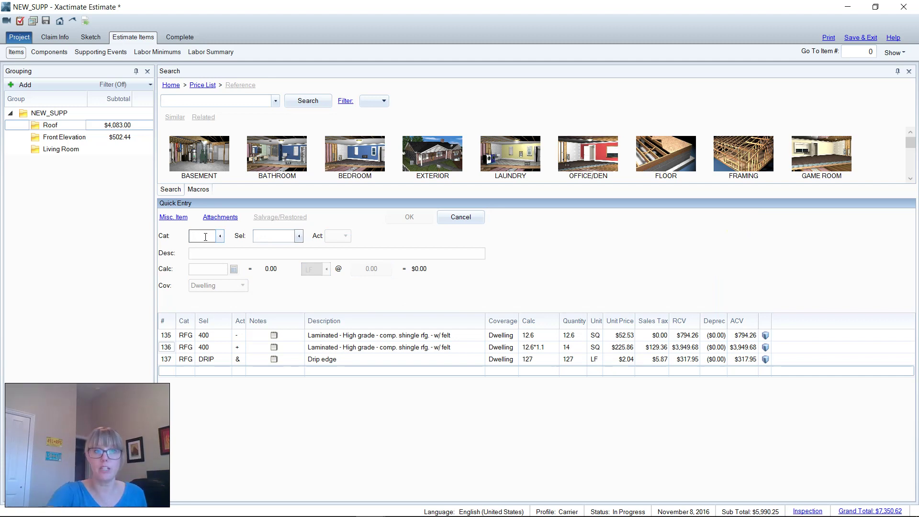
- Add an RFG STEP step flashing line with quantity 35 LF
{"action": "type", "text": "RFG"}
{"action": "key", "text": "Tab"}
{"action": "type", "text": "S"}
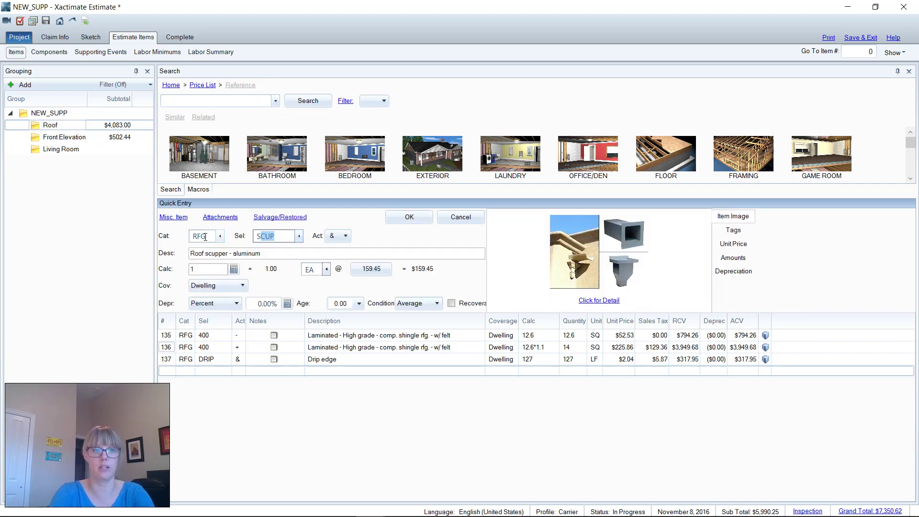
{"action": "key", "text": "BackSpace"}
{"action": "type", "text": "RP"}
{"action": "key", "text": "BackSpace"}
{"action": "key", "text": "BackSpace"}
{"action": "type", "text": "TEP"}
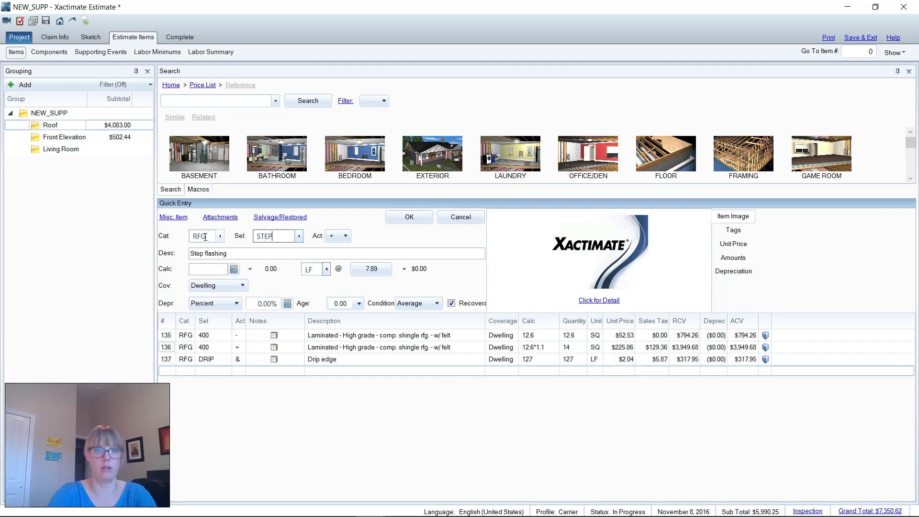
{"action": "key", "text": "Tab"}
{"action": "key", "text": "Tab"}
{"action": "key", "text": "Tab"}
{"action": "type", "text": "35"}
{"action": "key", "text": "Return"}
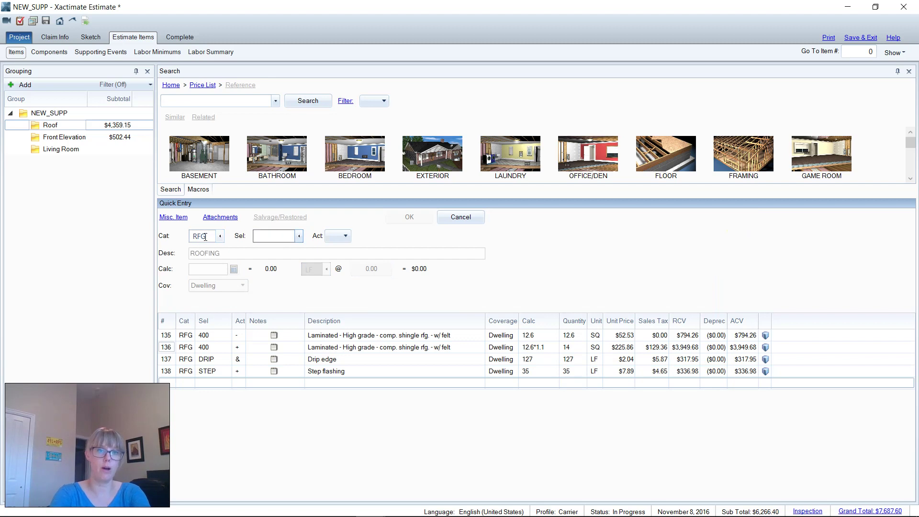
- Add an RFG FLL galvanized L flashing line with quantity 20 LF
{"action": "type", "text": "FLL"}
{"action": "key", "text": "Tab"}
{"action": "key", "text": "Tab"}
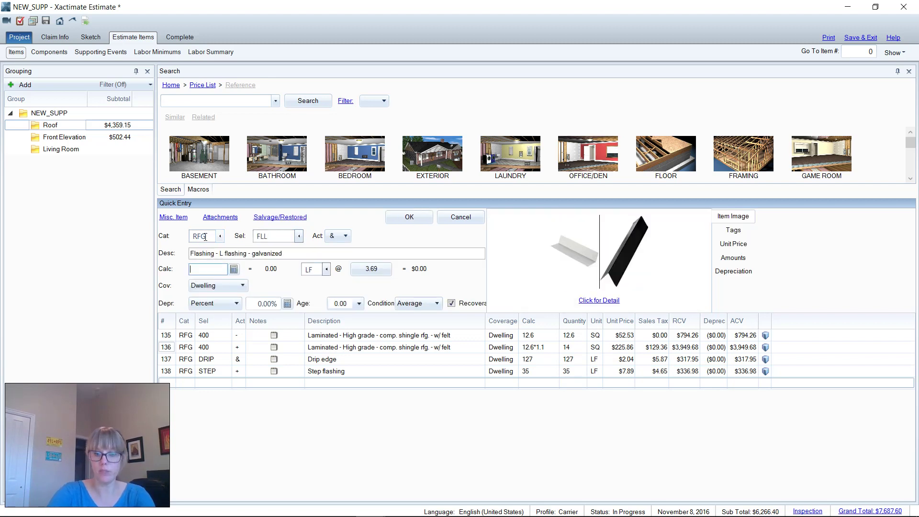
{"action": "type", "text": "20"}
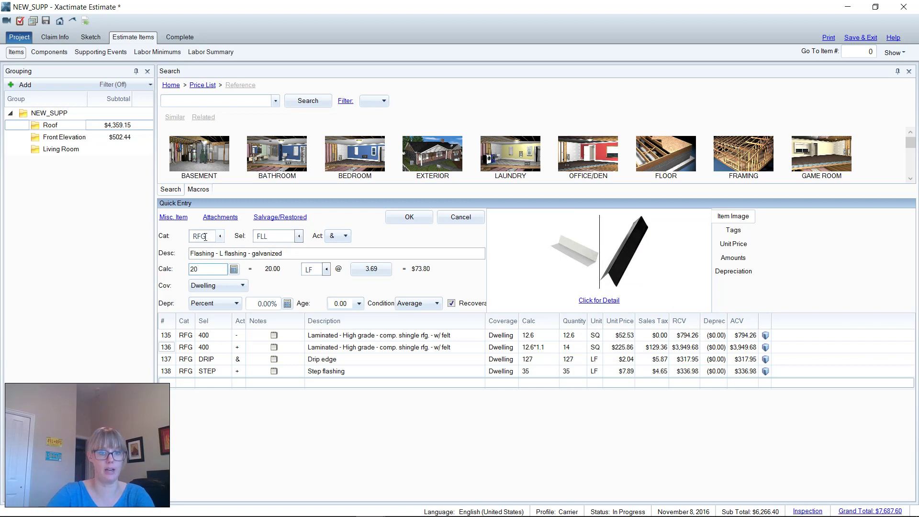
{"action": "key", "text": "Return"}
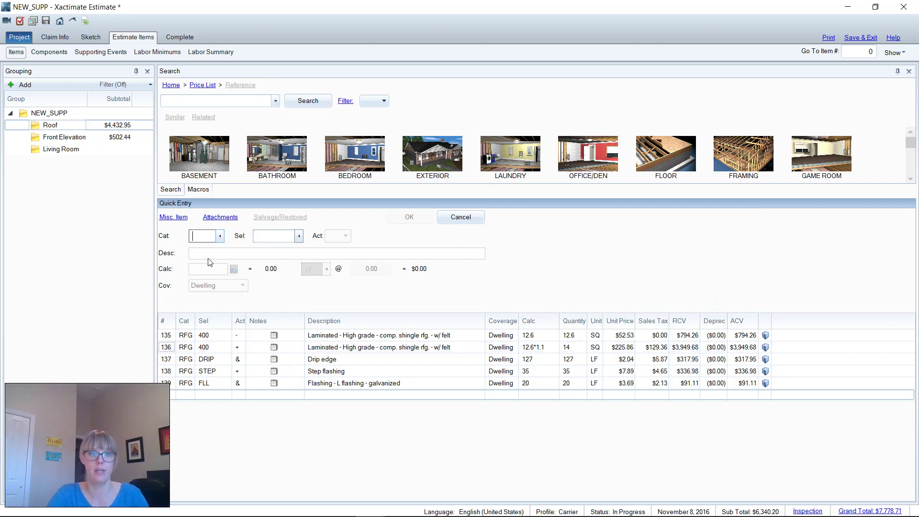
{"action": "left_click", "coordinate": [216, 383]}
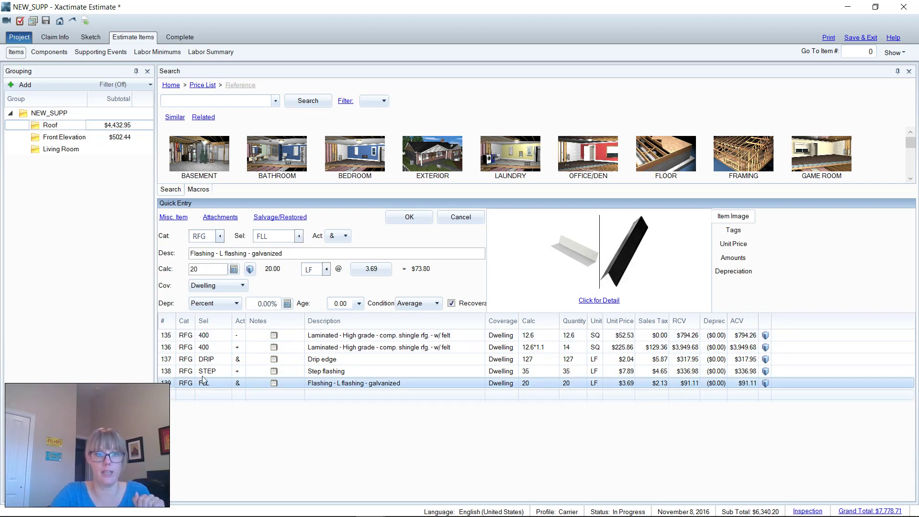
- Insert a 'Supplement items listed below:' note line from the 1.SUPPLEMENT note template
{"action": "left_click", "coordinate": [408, 218]}
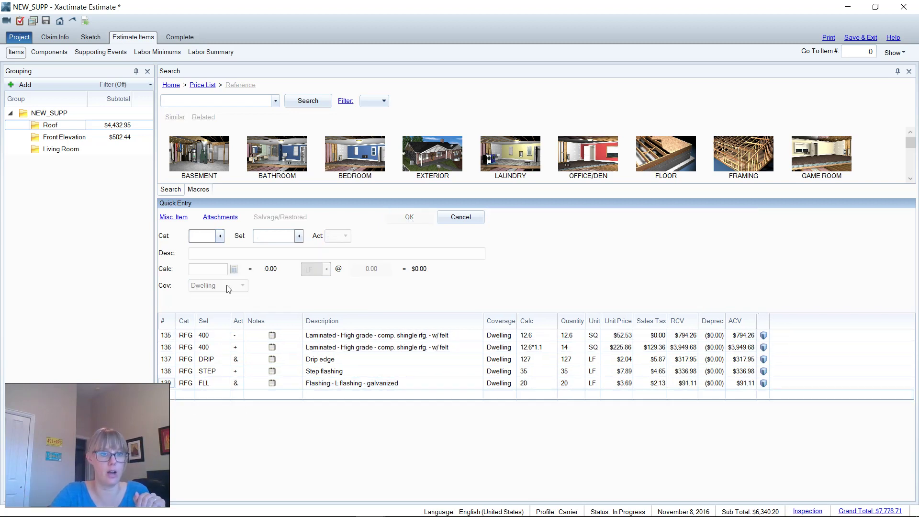
{"action": "left_click", "coordinate": [220, 217]}
{"action": "left_click", "coordinate": [448, 245]}
{"action": "left_click", "coordinate": [335, 33]}
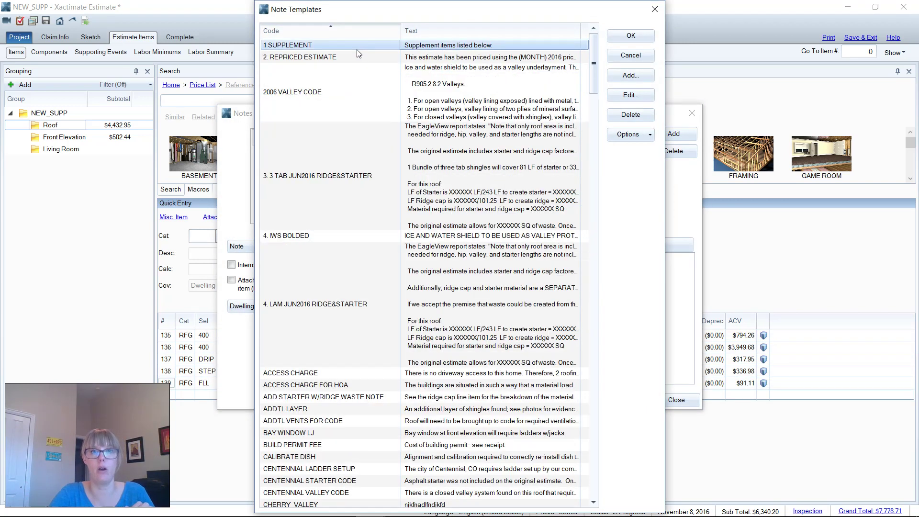
{"action": "double_click", "coordinate": [358, 47]}
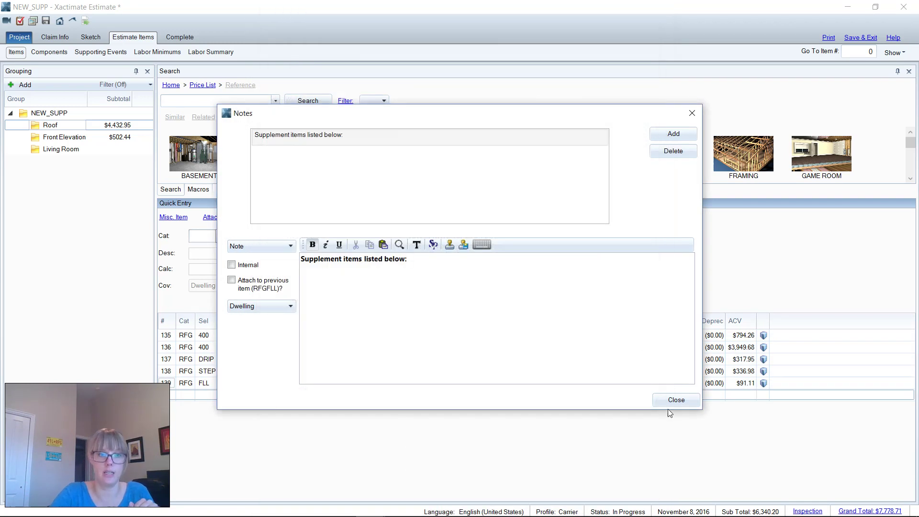
{"action": "left_click", "coordinate": [674, 401]}
{"action": "left_click", "coordinate": [201, 191]}
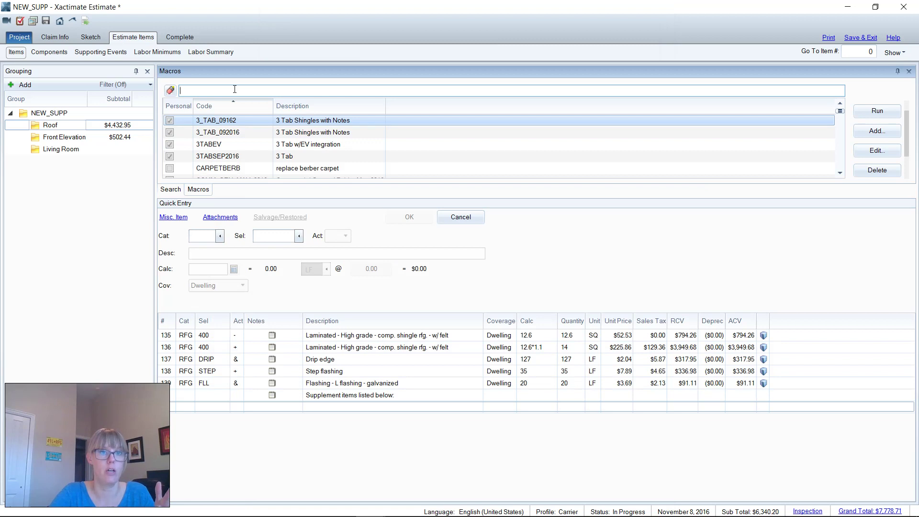
- Run the LAM_JULY_2016 macro found by searching 'lam', allowing duplicate items
{"action": "type", "text": "lam"}
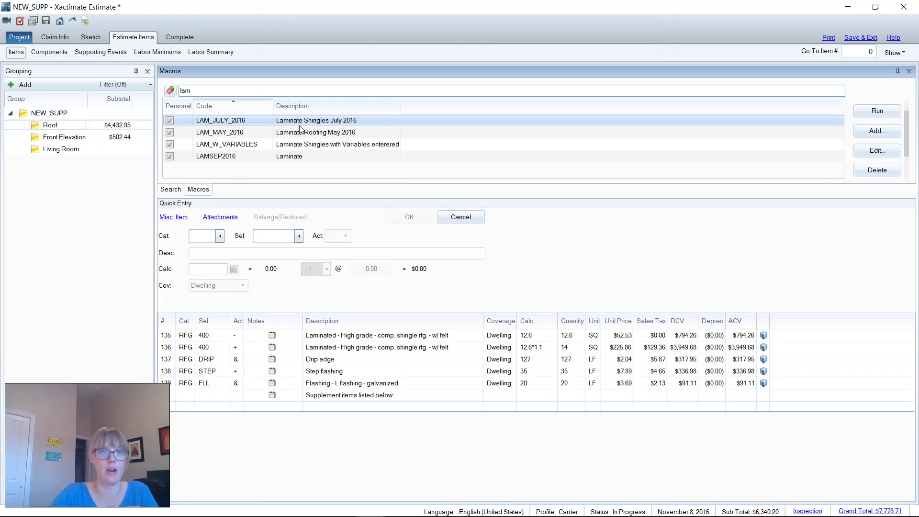
{"action": "double_click", "coordinate": [309, 120]}
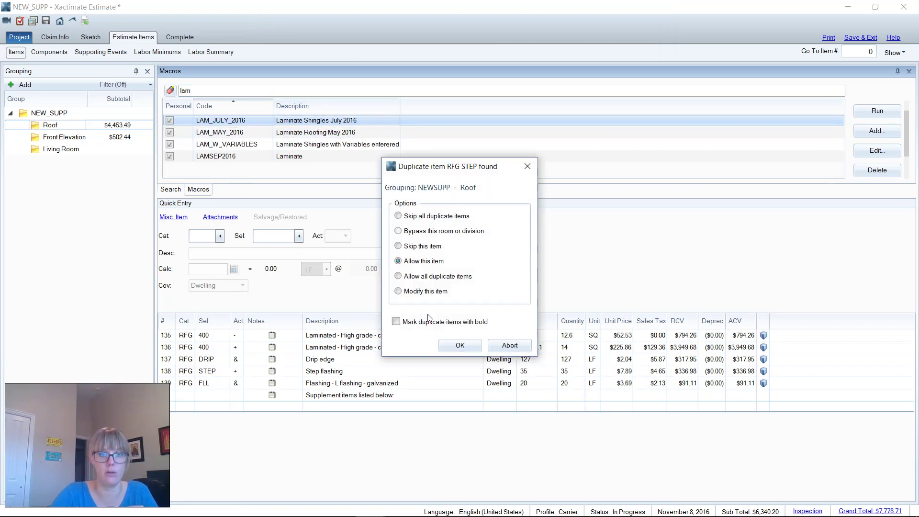
{"action": "left_click", "coordinate": [460, 346]}
- Delete the seal & paint trim, tear-off, shingle and 15/30 lb felt items; select valley metal through the last line
{"action": "scroll", "coordinate": [390, 426], "scroll_direction": "up", "scroll_amount": 15}
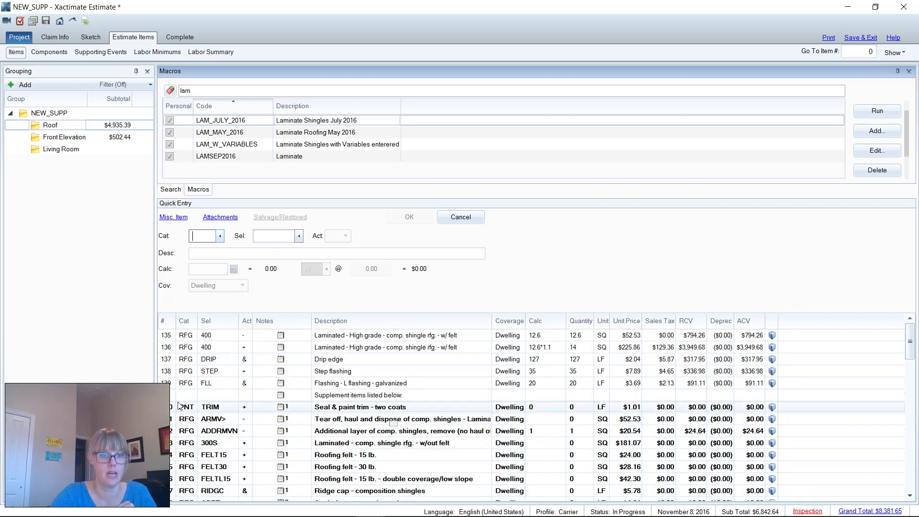
{"action": "left_click", "coordinate": [171, 408]}
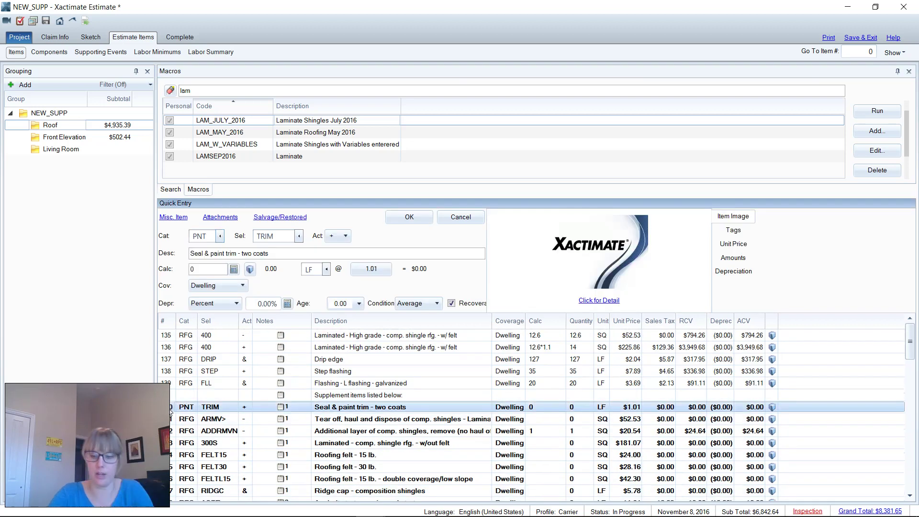
{"action": "key", "text": "Delete"}
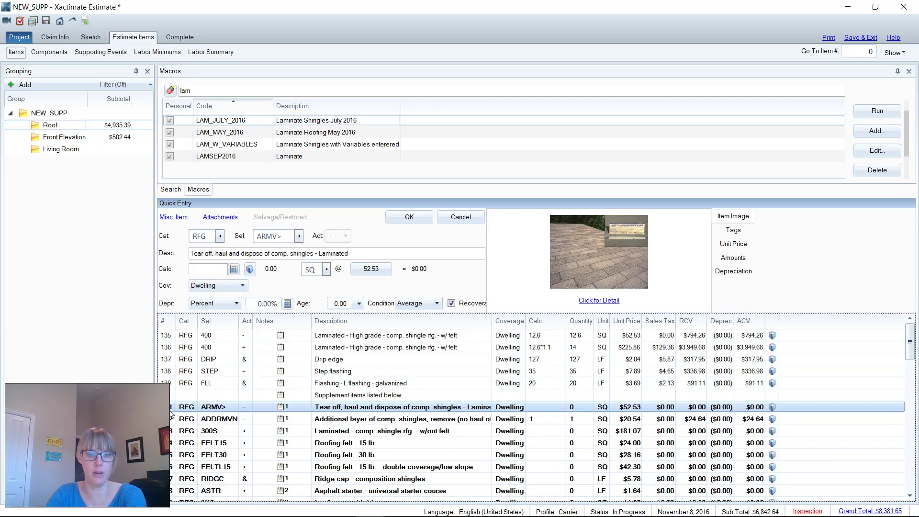
{"action": "key", "text": "Delete"}
{"action": "key", "text": "Delete"}
{"action": "key", "text": "Delete"}
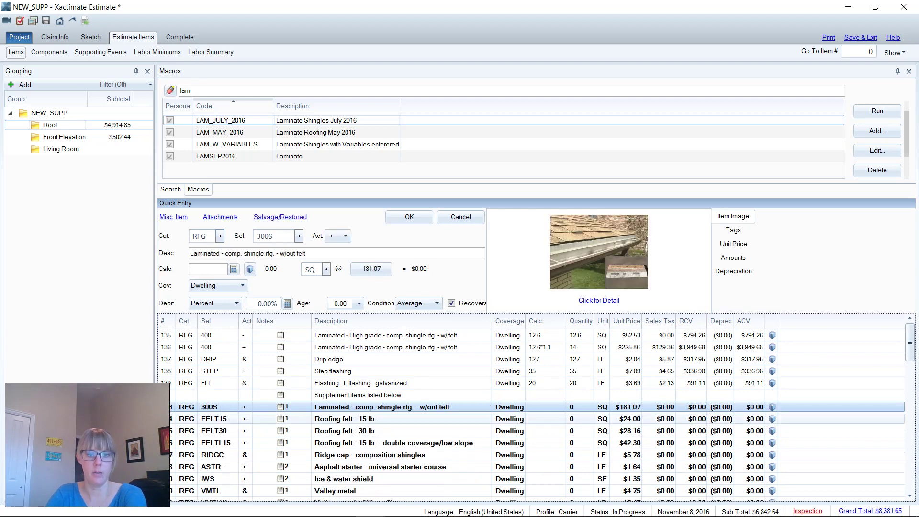
{"action": "key", "text": "Delete"}
{"action": "key", "text": "Delete"}
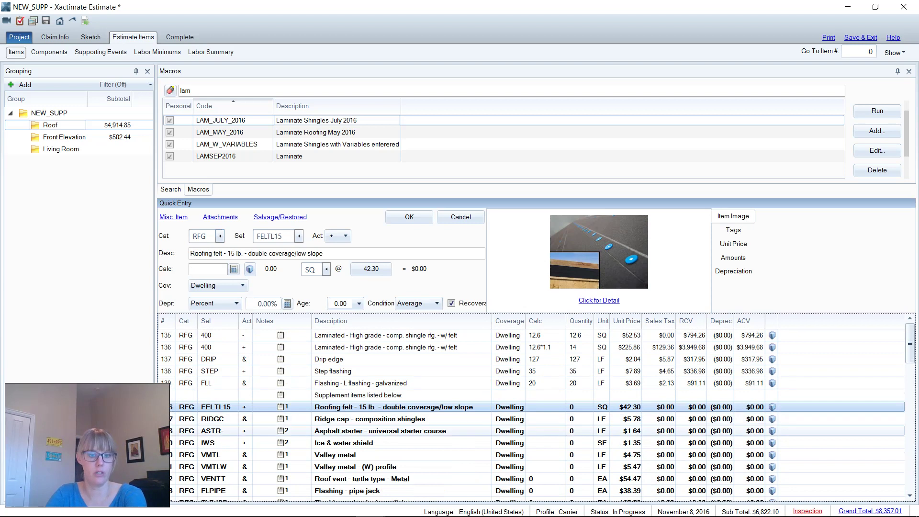
{"action": "left_click", "coordinate": [335, 455]}
{"action": "scroll", "coordinate": [536, 412], "scroll_direction": "down", "scroll_amount": 17}
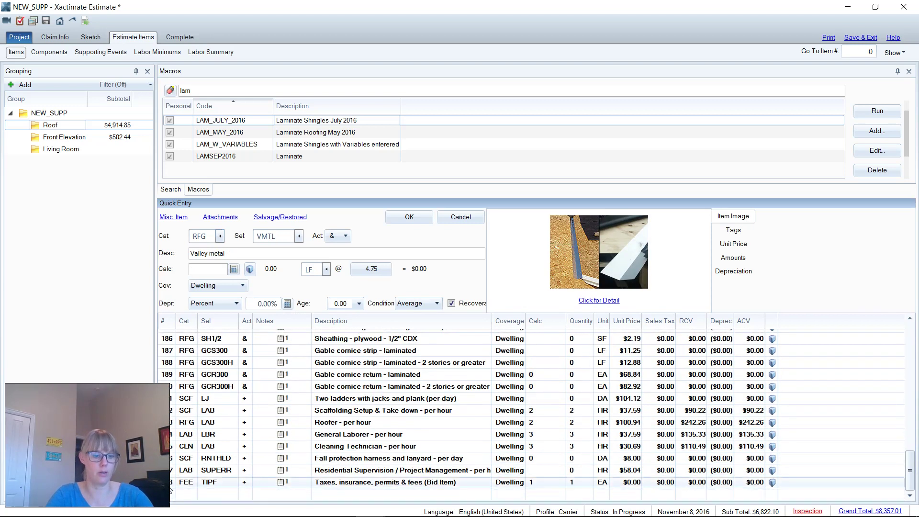
{"action": "left_click", "coordinate": [171, 484], "text": "shift"}
{"action": "scroll", "coordinate": [172, 481], "scroll_direction": "up", "scroll_amount": 17}
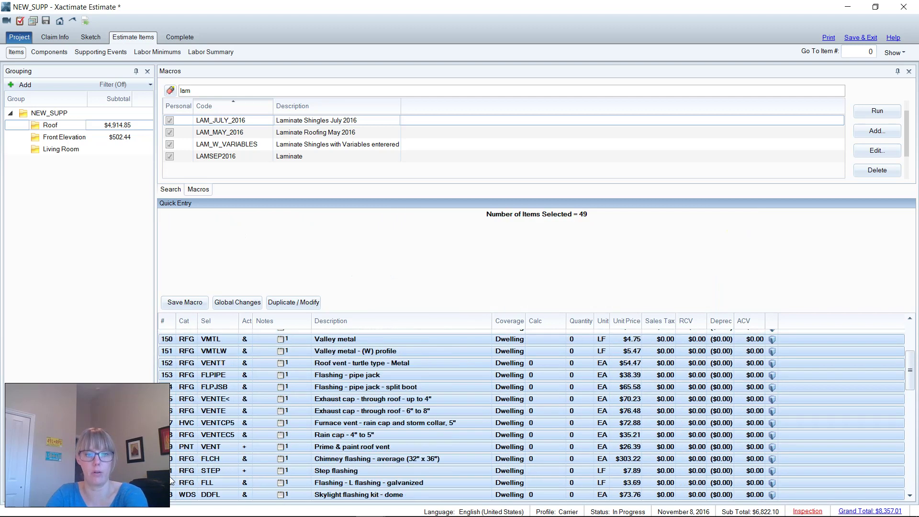
{"action": "scroll", "coordinate": [173, 480], "scroll_direction": "down", "scroll_amount": 1}
- Delete the 49 unneeded macro lines and open the roofing felt row's Calc cell
{"action": "key", "text": "Delete"}
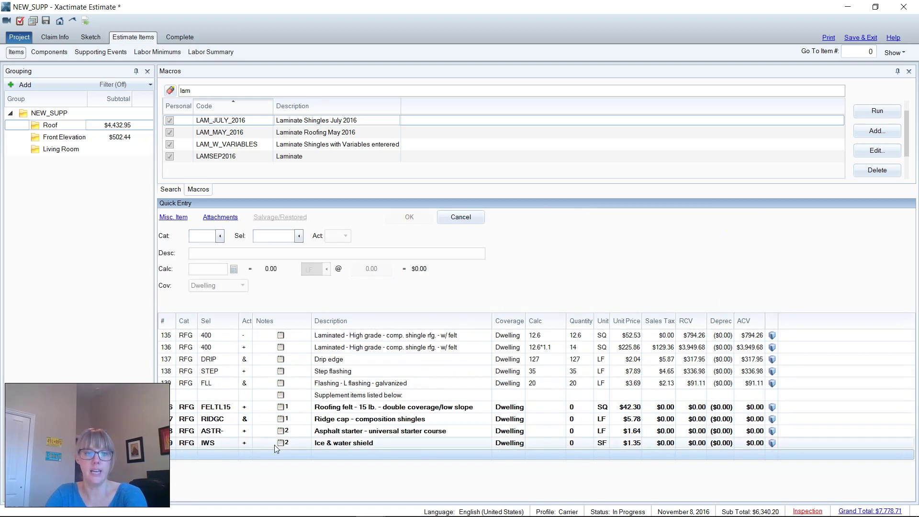
{"action": "mouse_move", "coordinate": [298, 422]}
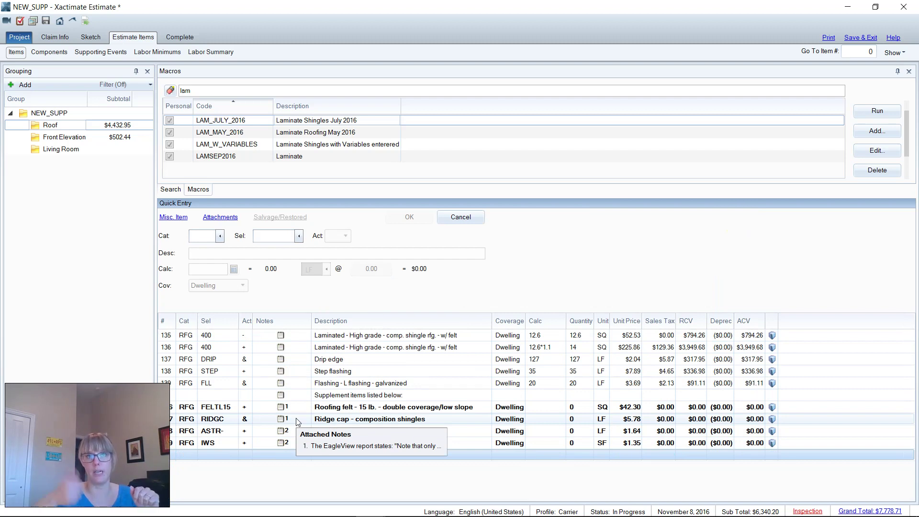
{"action": "left_click", "coordinate": [547, 408]}
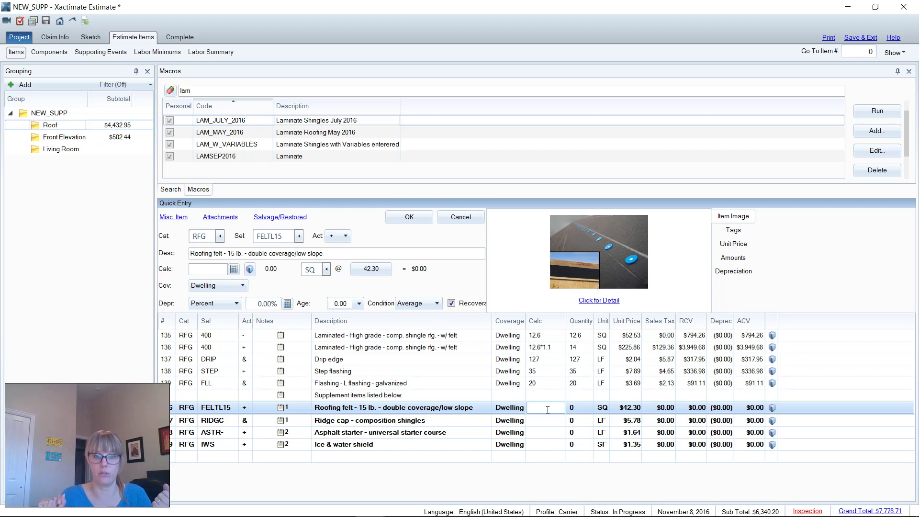
- Enter quantities 4.5 for felt, 48 for ridge cap, 127 for starter, 28*3 for ice & water shield
{"action": "type", "text": "4.5"}
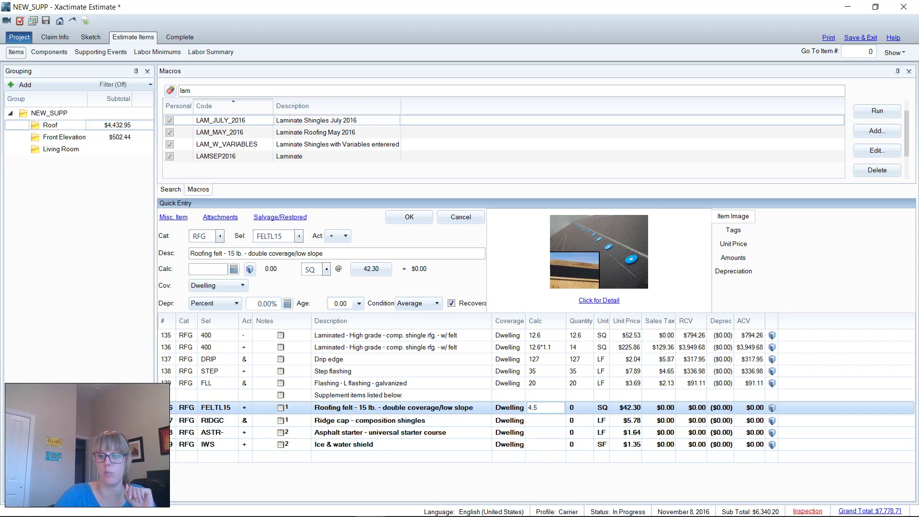
{"action": "key", "text": "Return"}
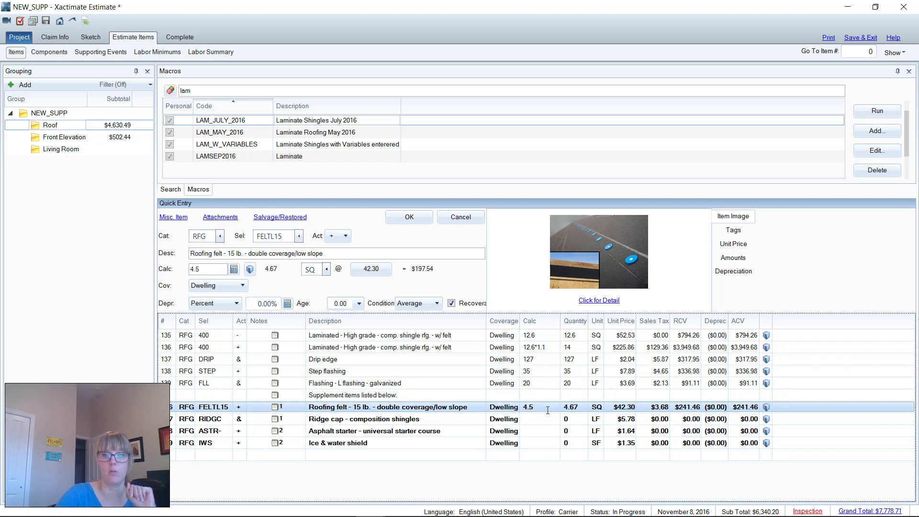
{"action": "left_click", "coordinate": [549, 414]}
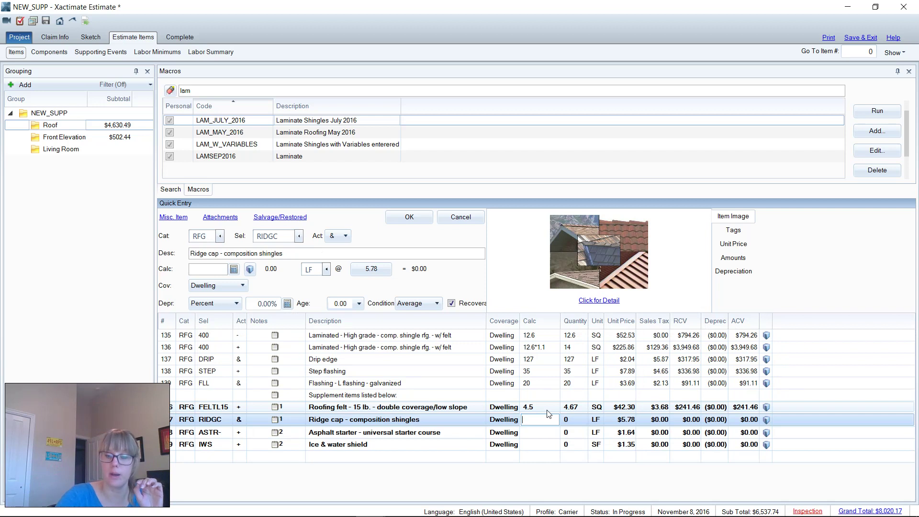
{"action": "type", "text": "48"}
{"action": "key", "text": "Return"}
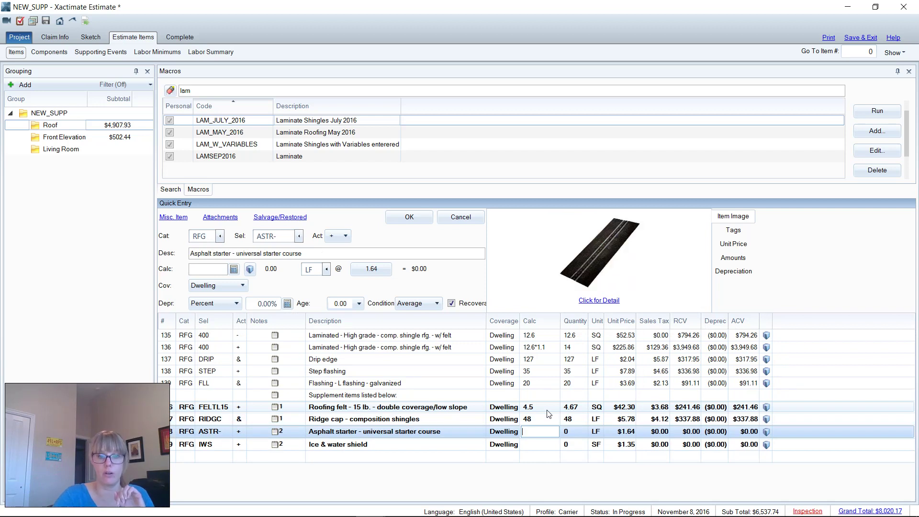
{"action": "type", "text": "127"}
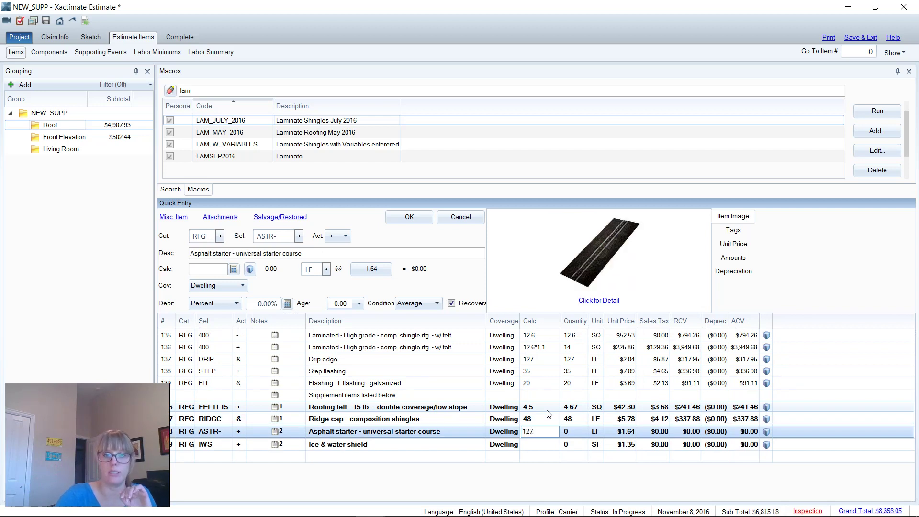
{"action": "key", "text": "Return"}
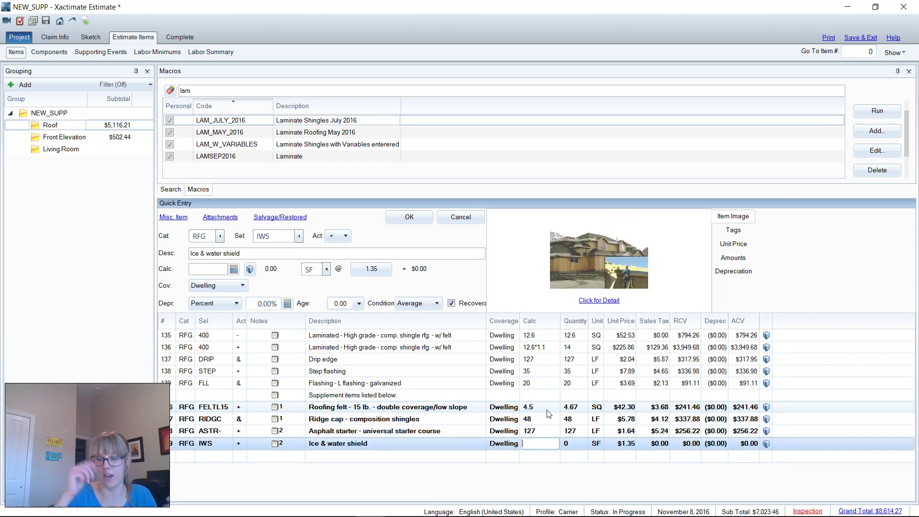
{"action": "type", "text": "28*3"}
{"action": "key", "text": "Return"}
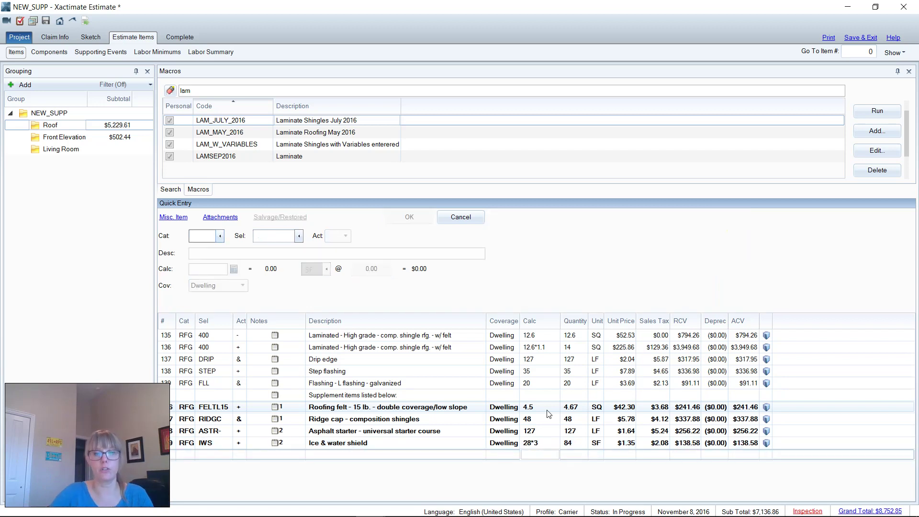
{"action": "left_click", "coordinate": [545, 453]}
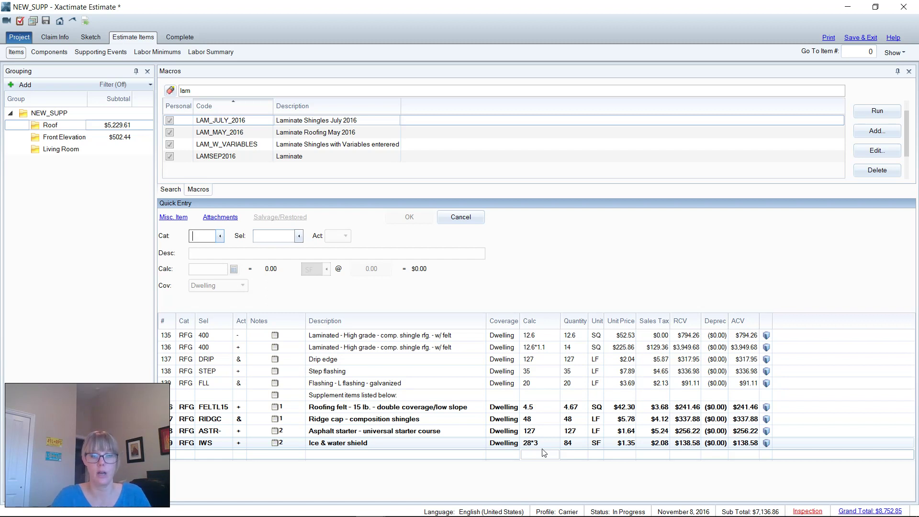
{"action": "left_click", "coordinate": [209, 258]}
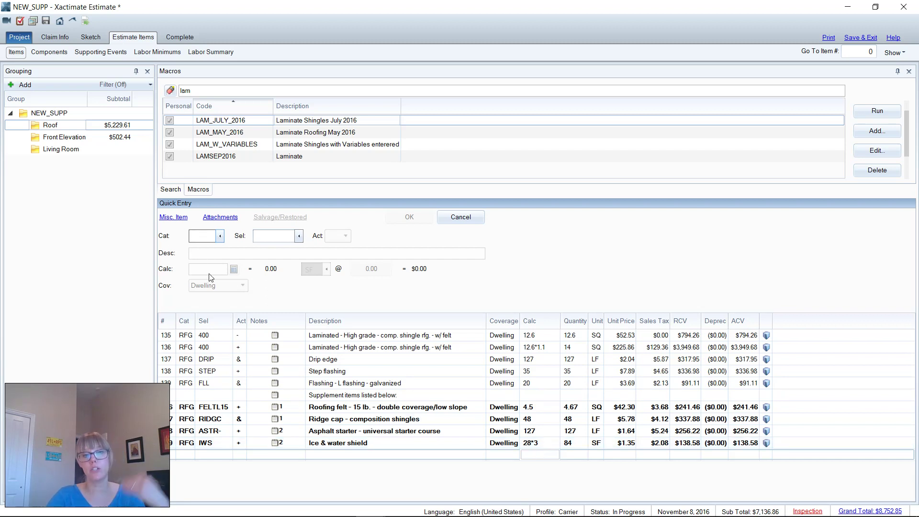
{"action": "left_click", "coordinate": [545, 408]}
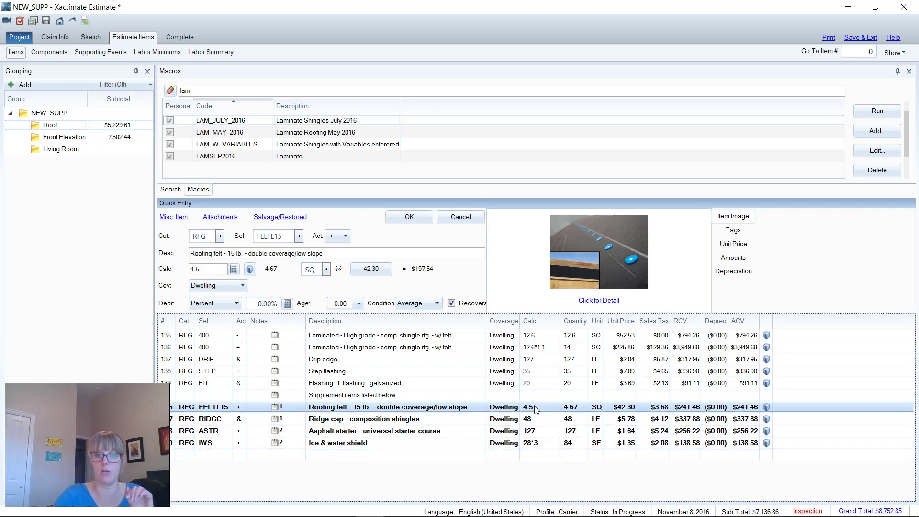
{"action": "key", "text": "Down"}
{"action": "key", "text": "Down"}
{"action": "key", "text": "Down"}
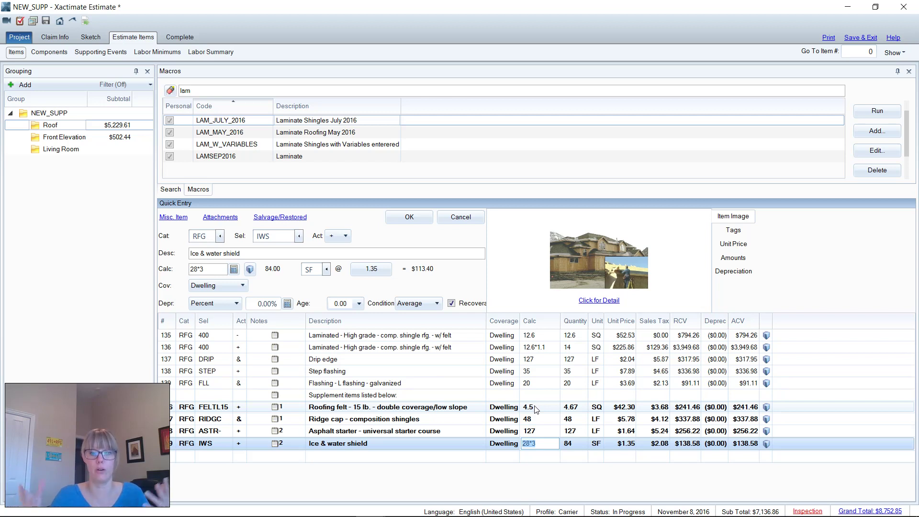
{"action": "key", "text": "Return"}
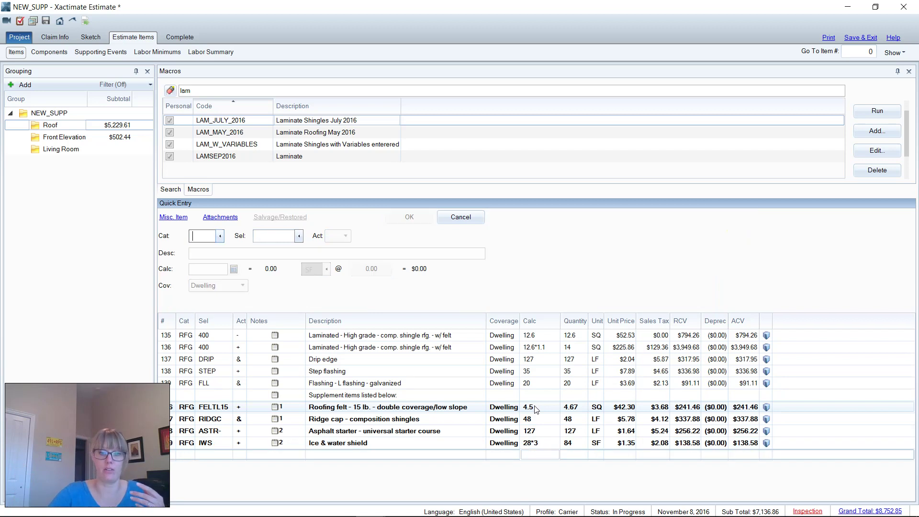